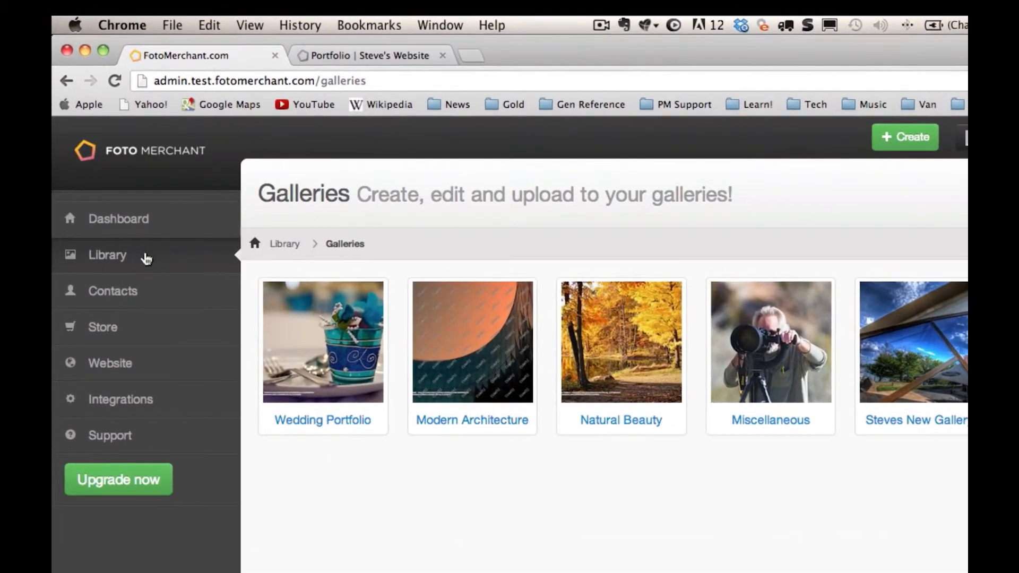
Create a new gallery category under Library and title it Clients
left_click(122, 202)
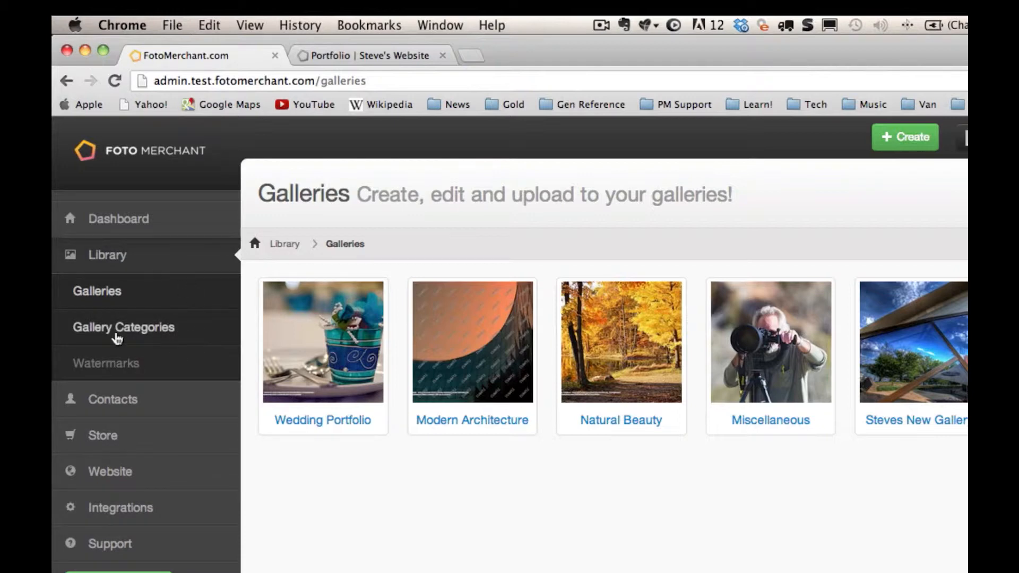
left_click(117, 338)
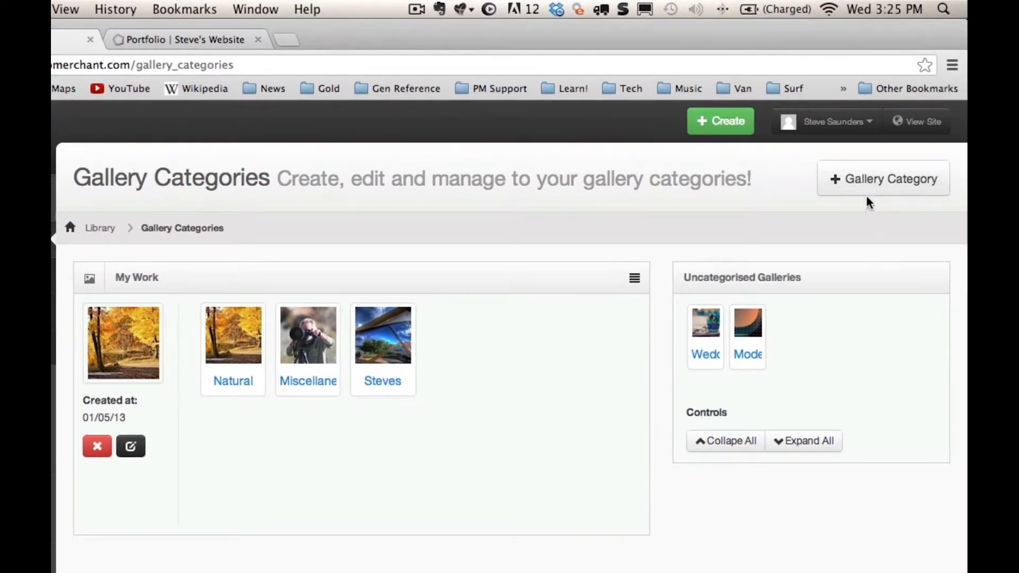
left_click(867, 186)
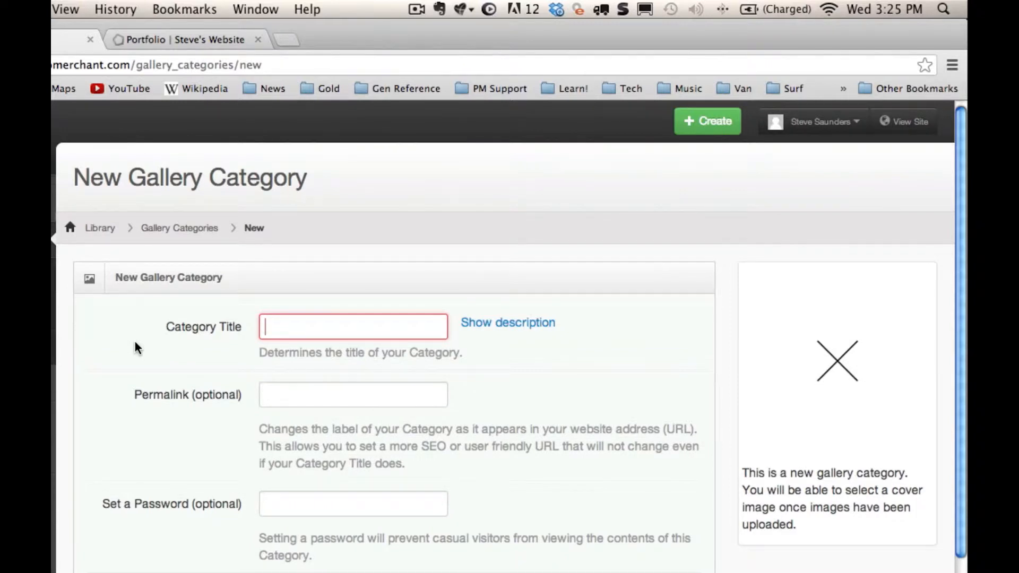
type("Cl")
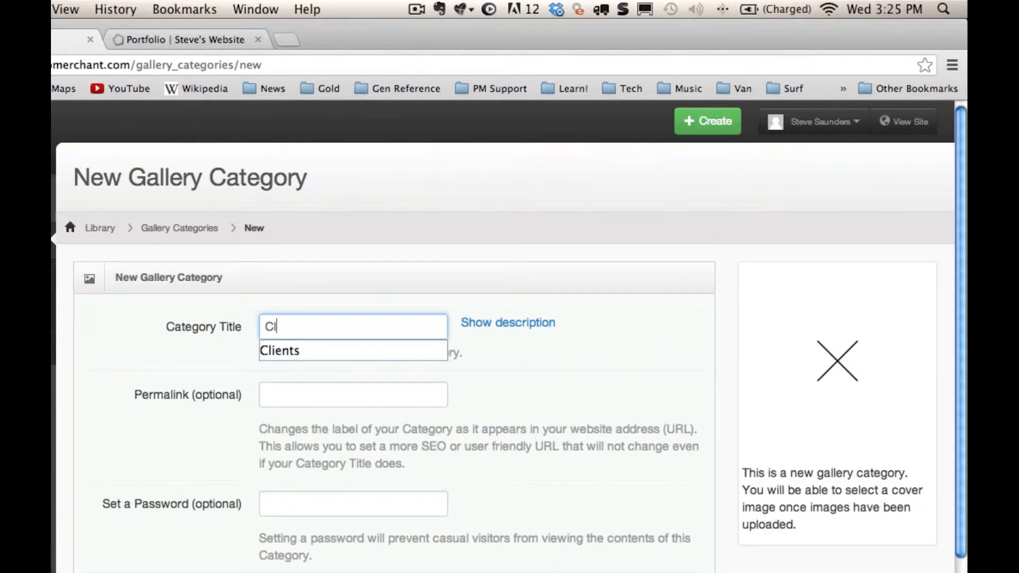
key("Down")
key("Return")
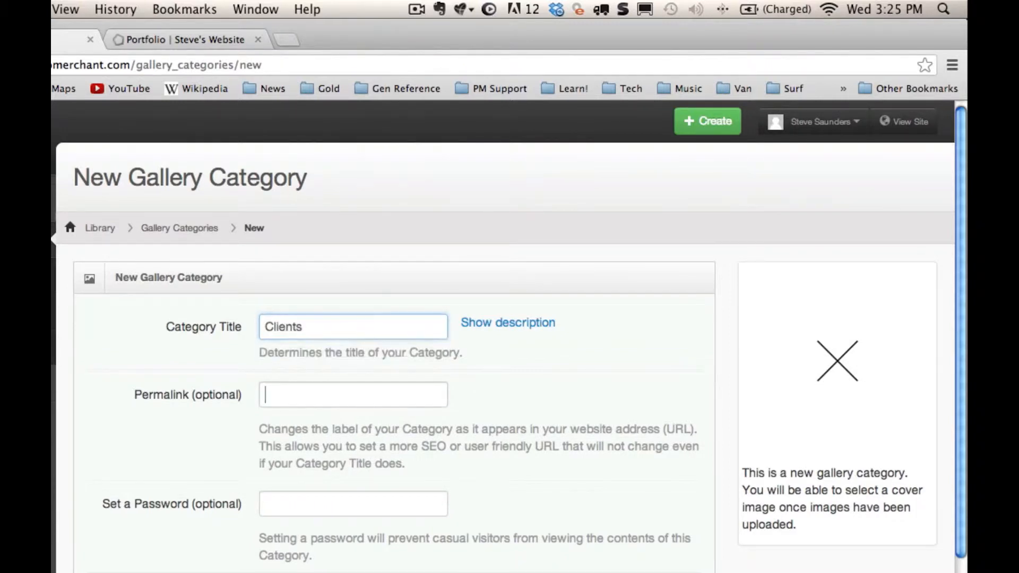
key("Tab")
scroll(129, 404, "down", 3)
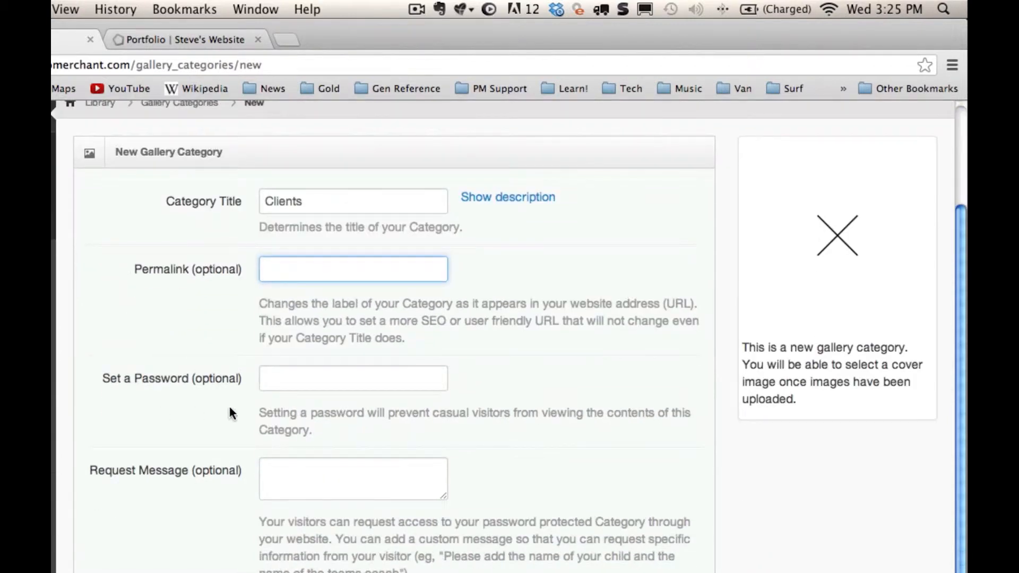
Fill in the category's password field and save the new Clients category
left_click(270, 383)
type("pass")
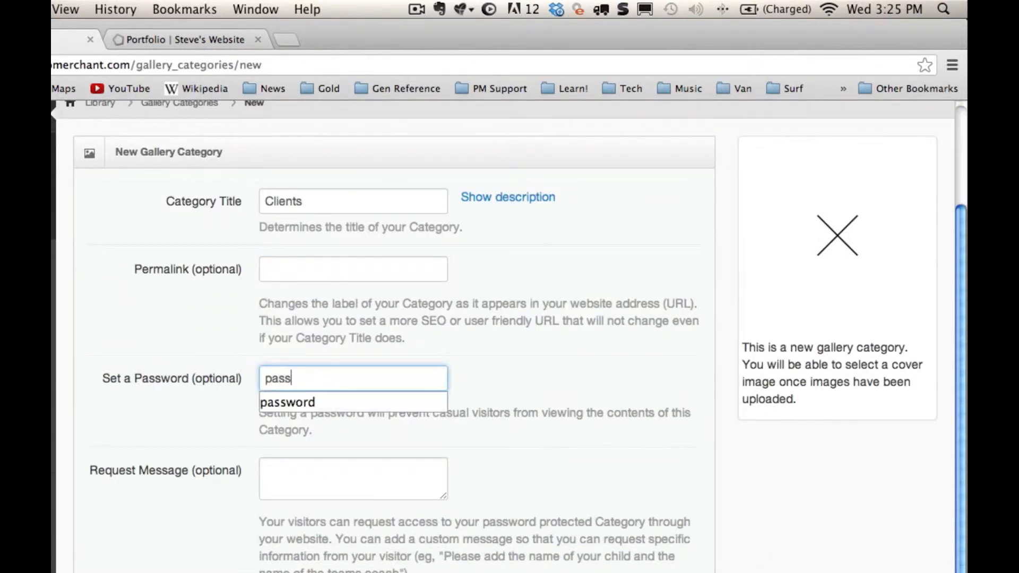
key("Down")
key("Return")
key("Tab")
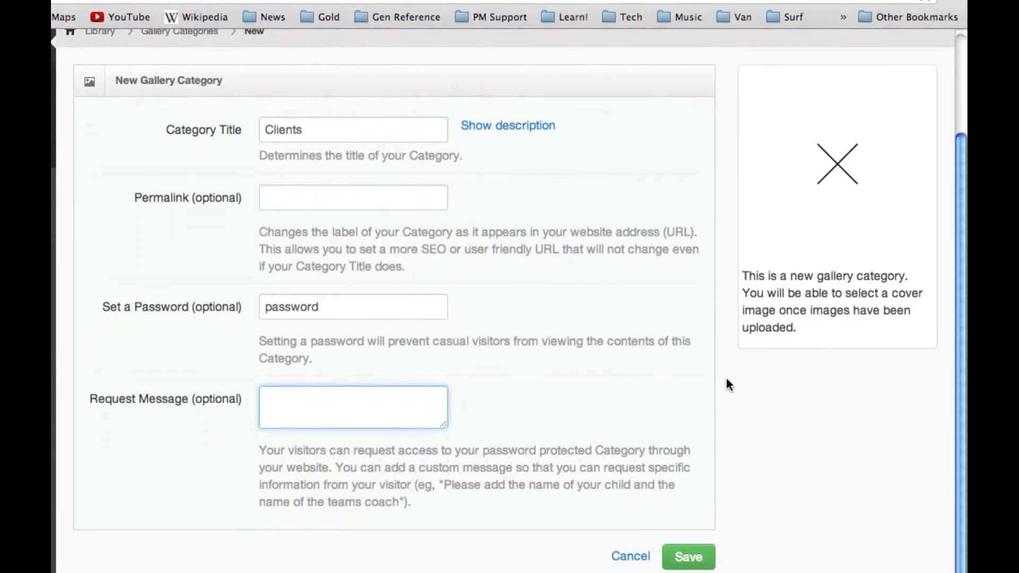
left_click(698, 511)
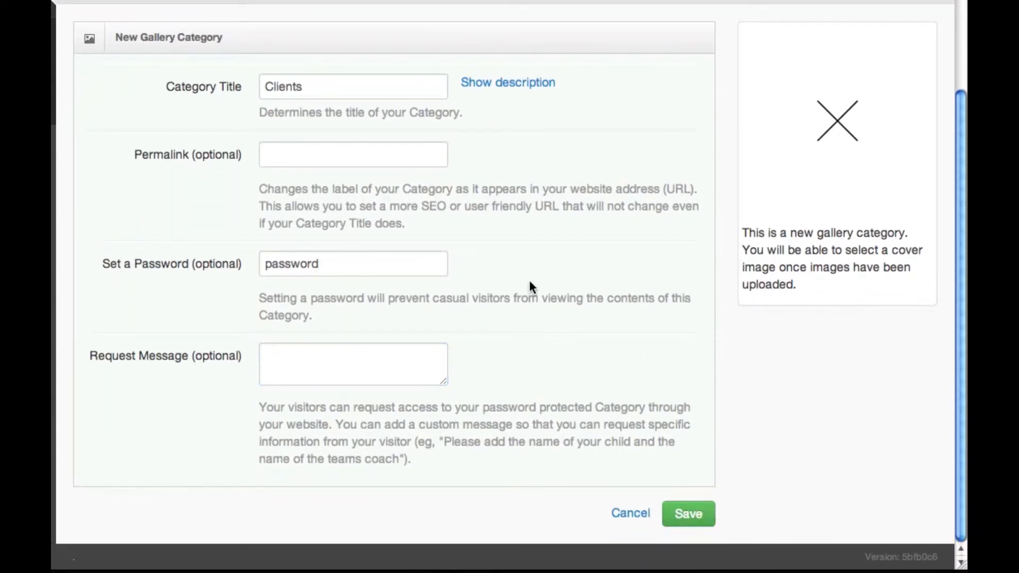
left_click(683, 509)
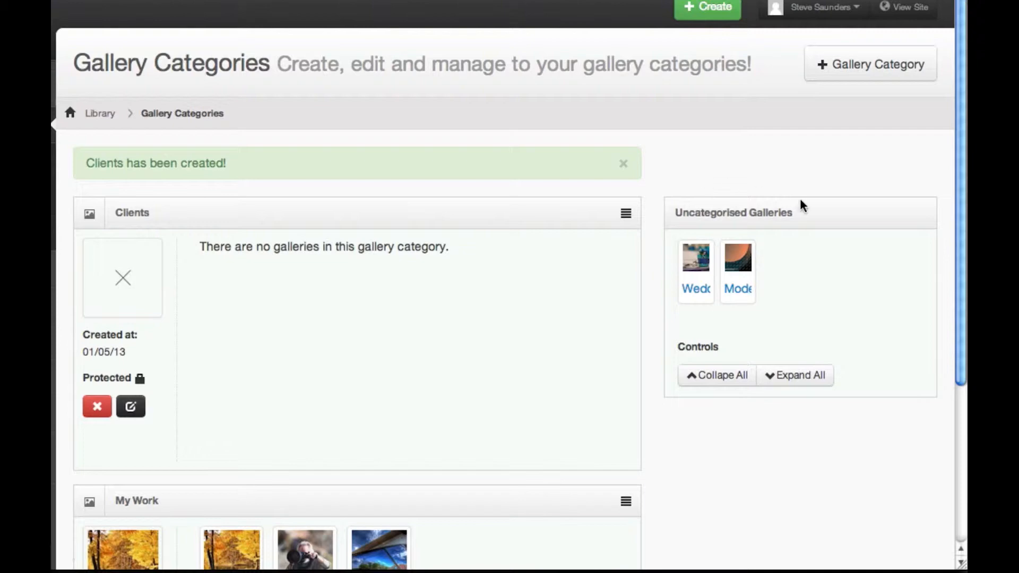
Move the Wedding and Modern uncategorised galleries into the Clients category
left_click_drag(802, 253, 693, 259)
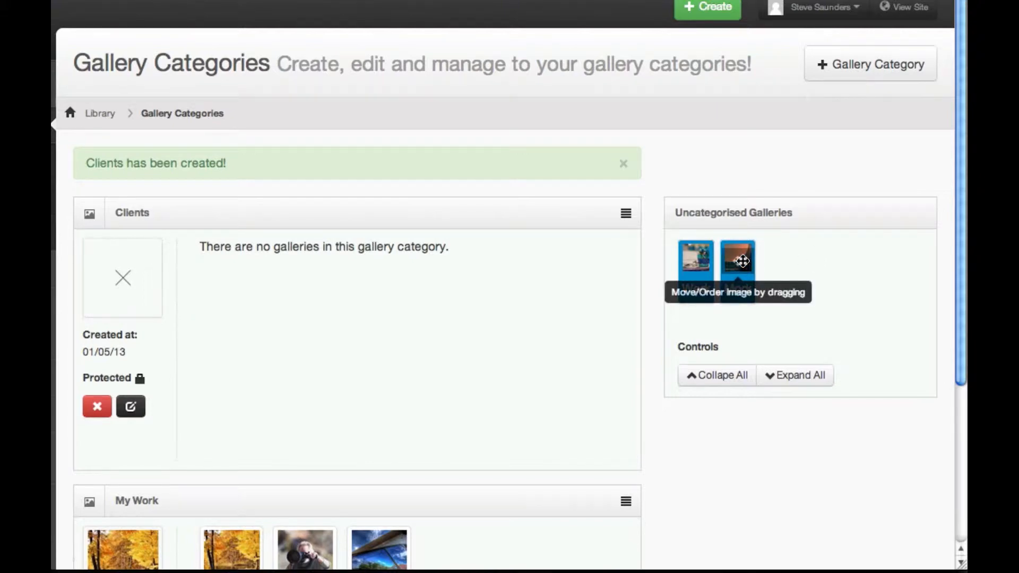
left_click_drag(742, 261, 387, 289)
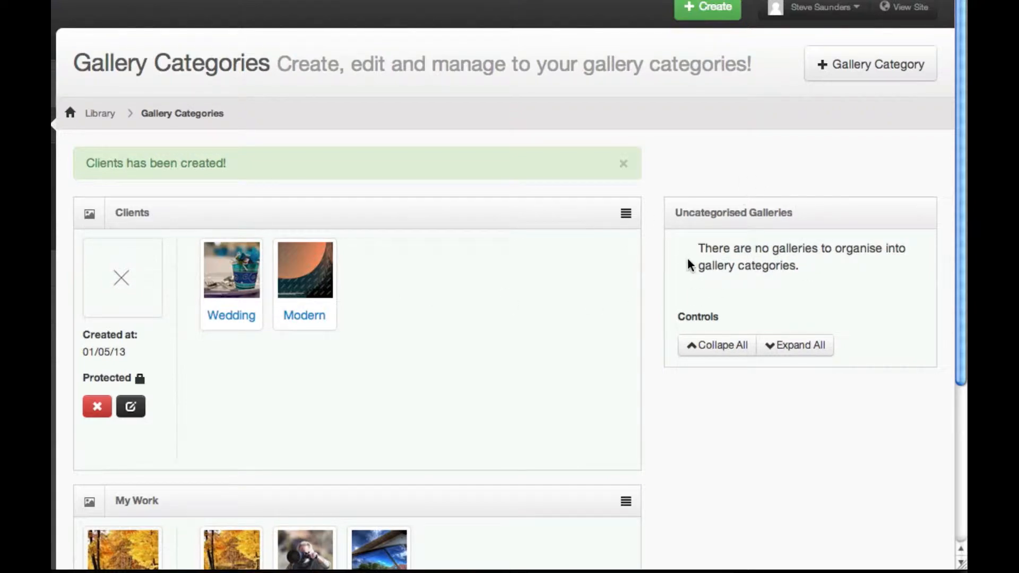
scroll(543, 276, "down", 3)
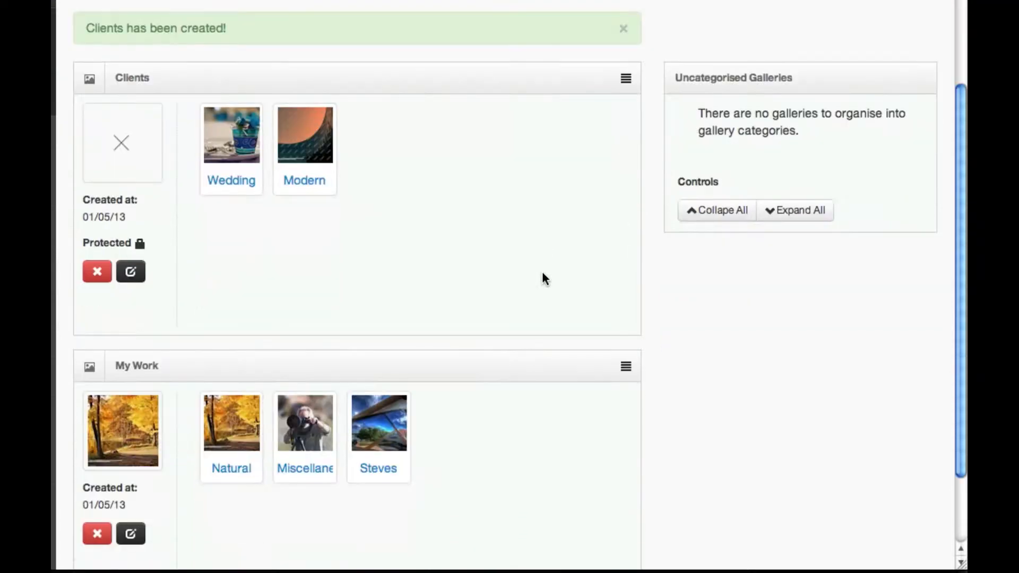
scroll(523, 244, "up", 3)
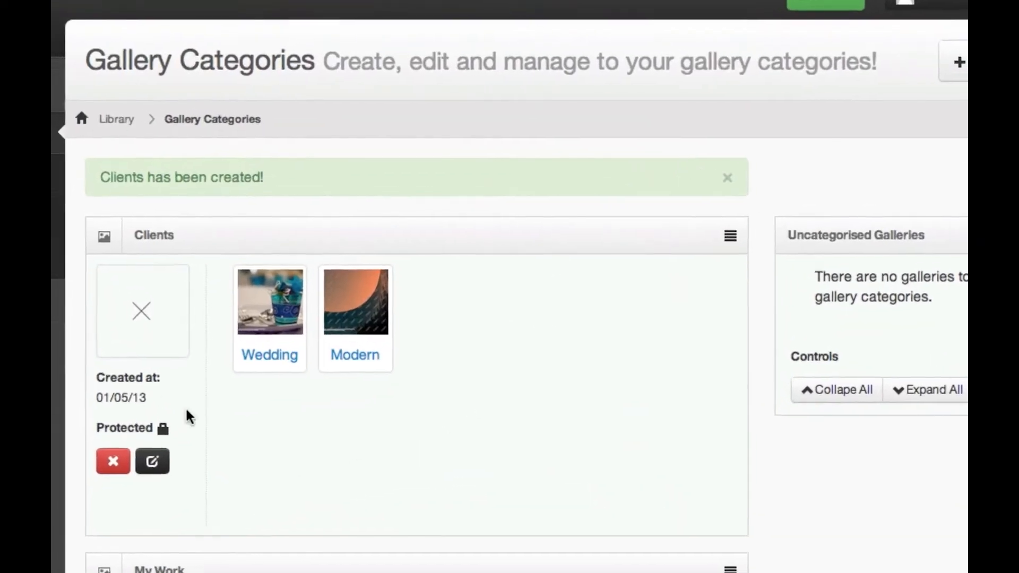
Set the Clients category cover to the first image from the Wedding Portfolio gallery
left_click(148, 331)
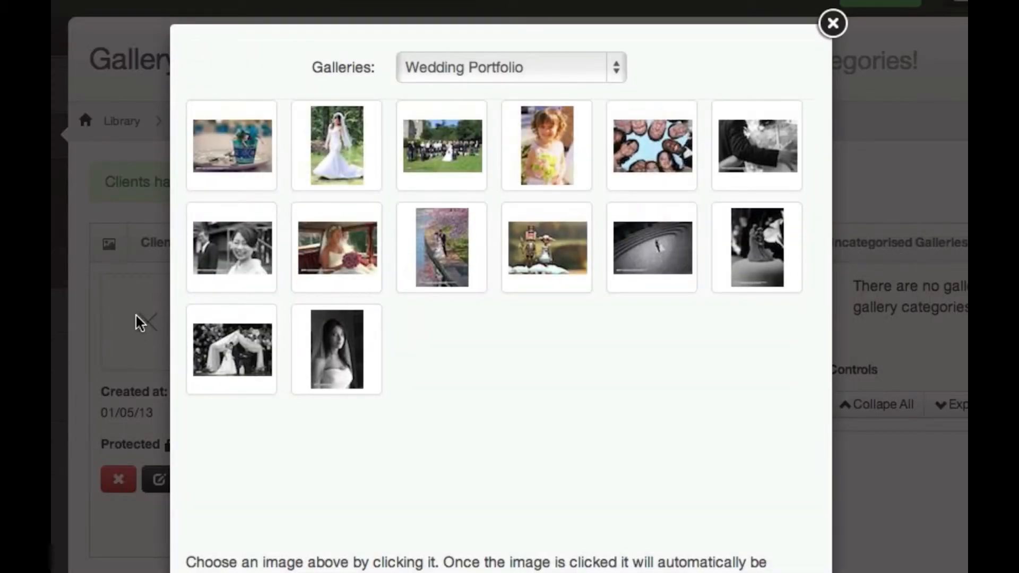
left_click(607, 69)
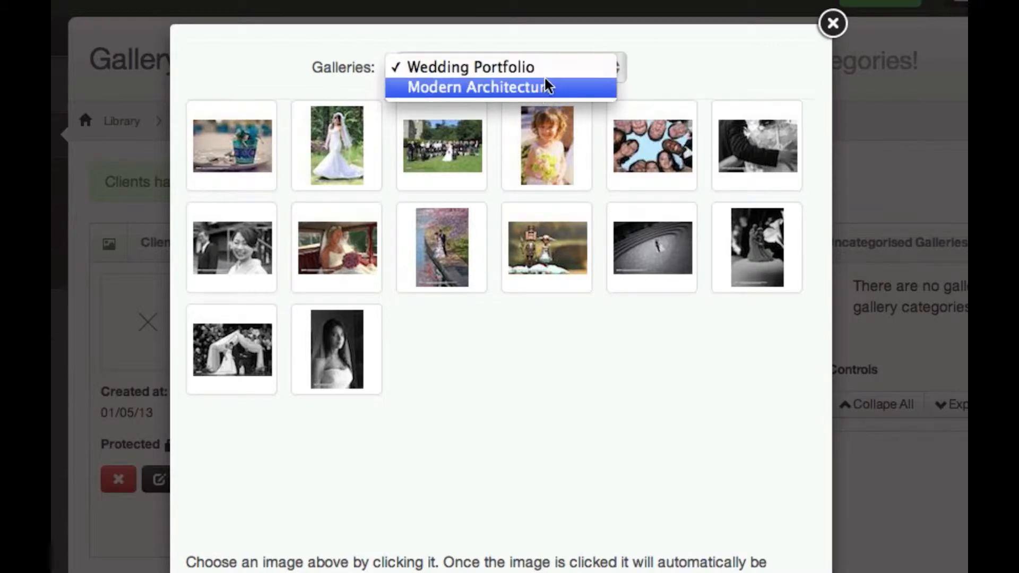
left_click(278, 75)
left_click(212, 161)
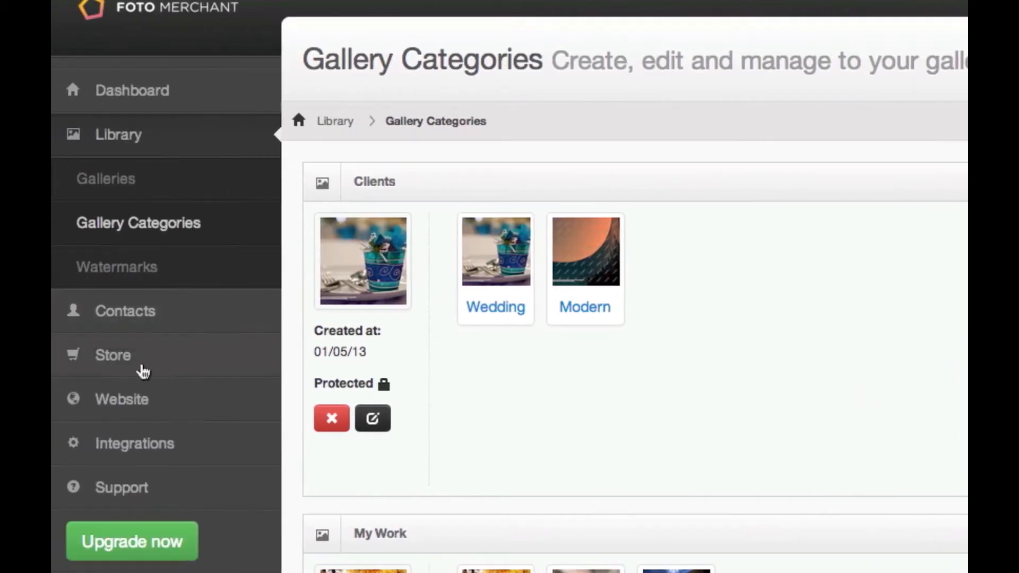
Change the website's Portfolio page style to Gallery Category based and save the page
left_click(132, 401)
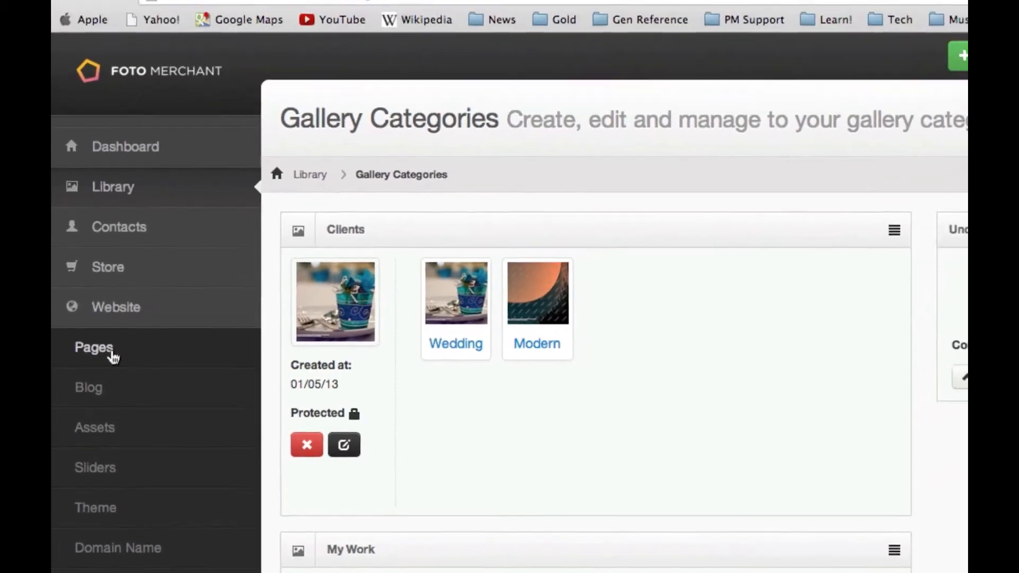
left_click(113, 354)
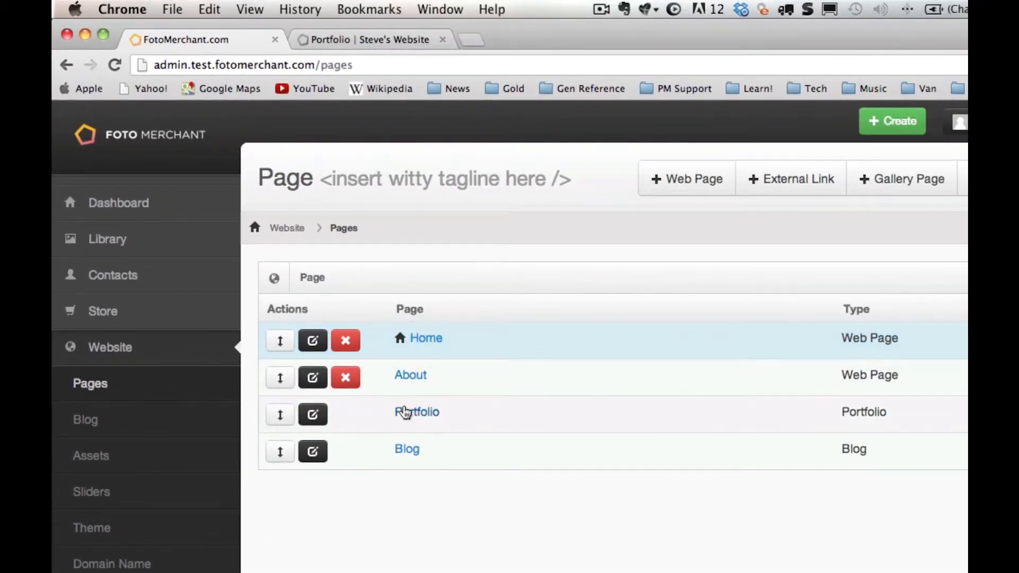
left_click(419, 414)
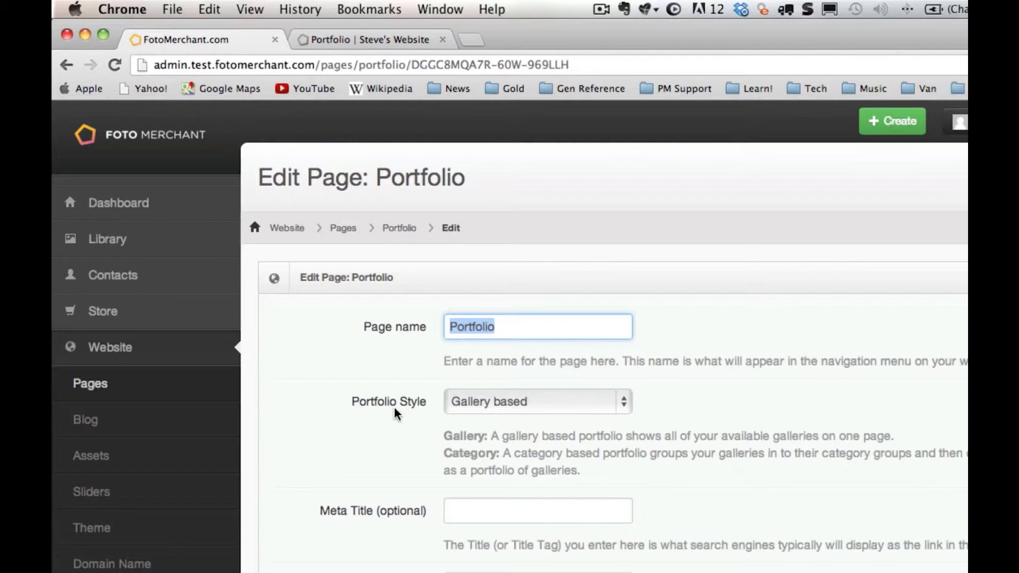
left_click(601, 413)
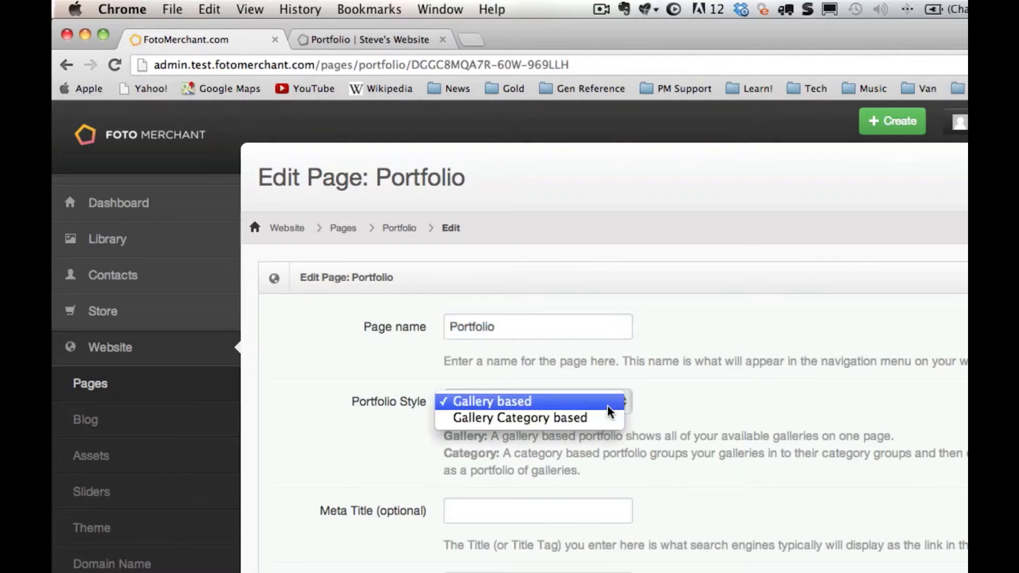
left_click(538, 419)
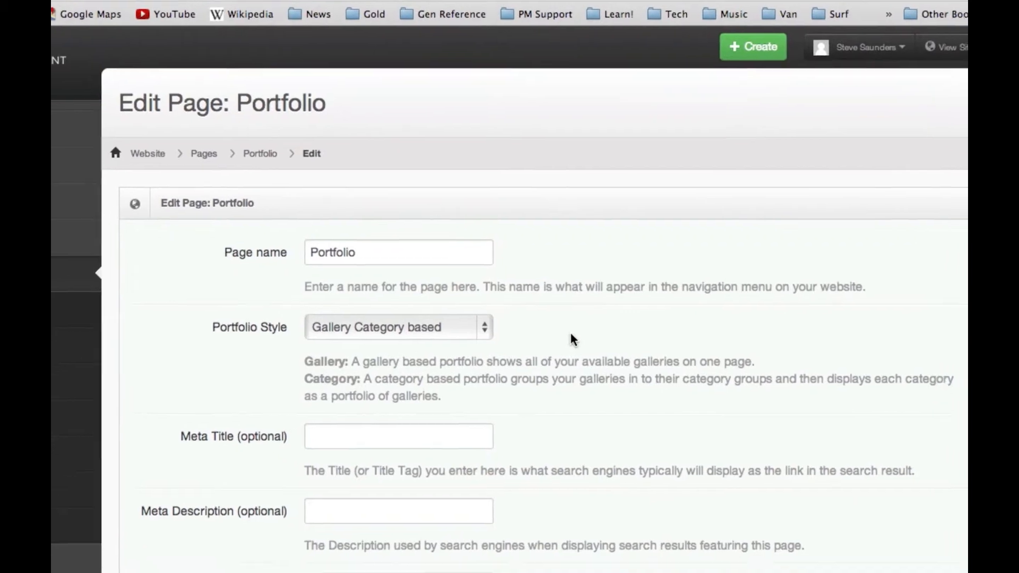
scroll(710, 409, "down", 3)
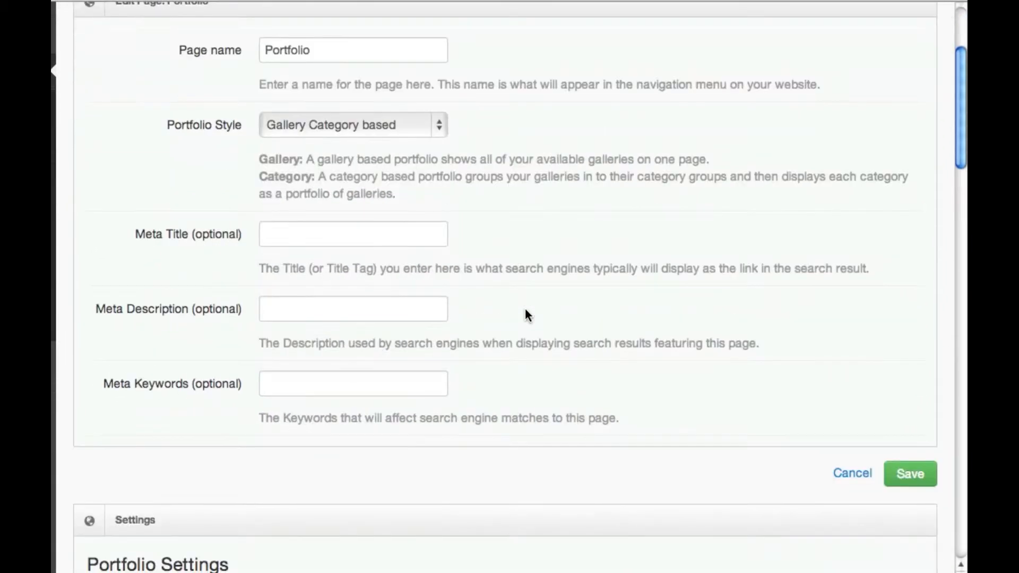
left_click(909, 465)
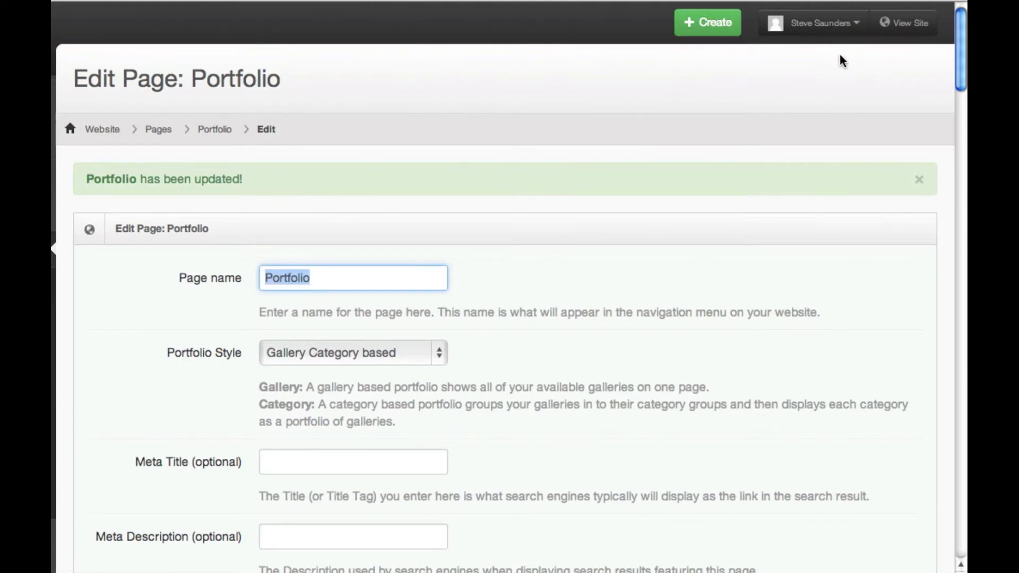
Open the live website and view its Portfolio page
left_click(913, 23)
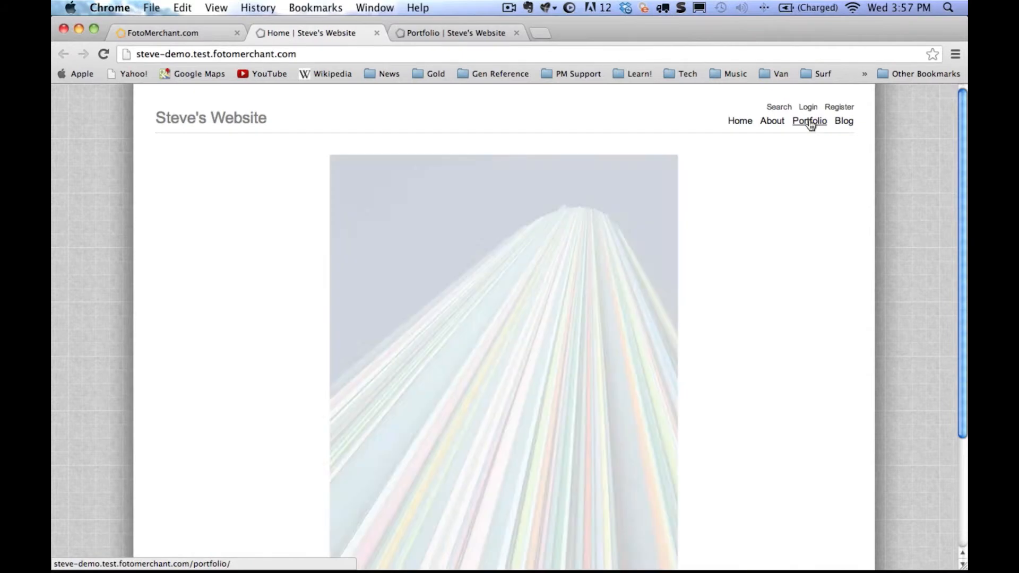
left_click(810, 122)
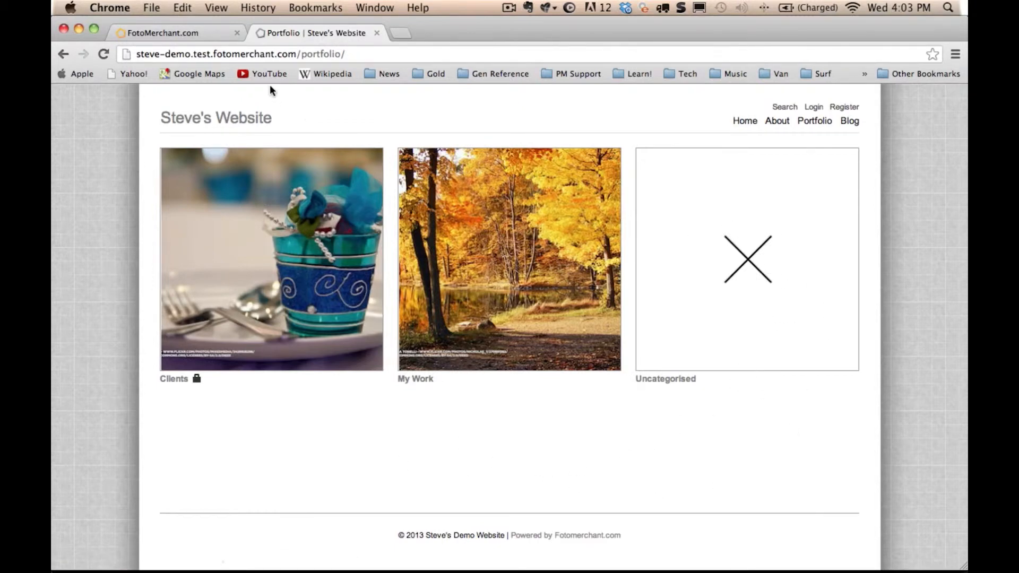
Set Show "uncategorised" gallery categories to No in the Portfolio page settings and save
left_click(198, 33)
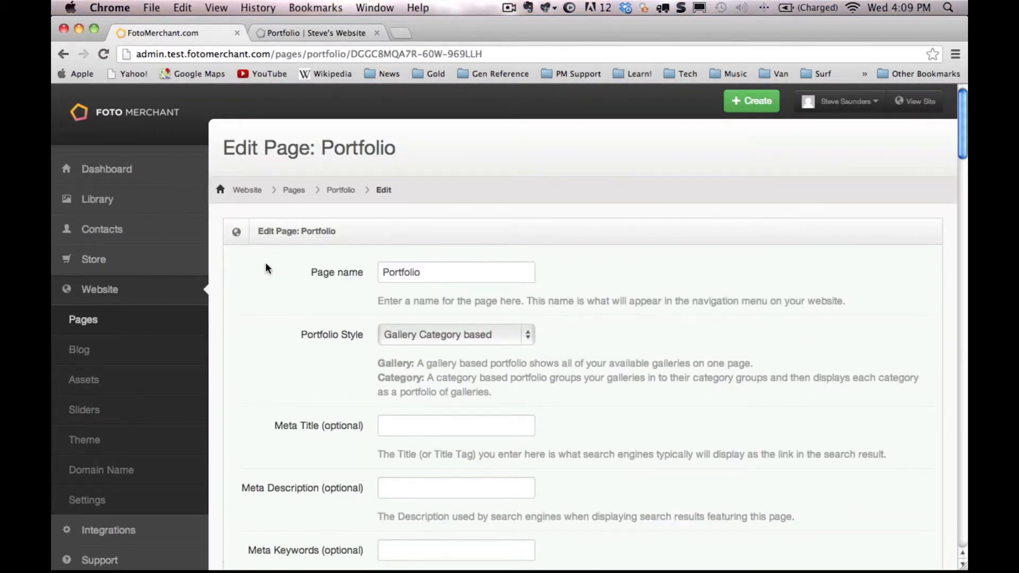
scroll(265, 262, "down", 12)
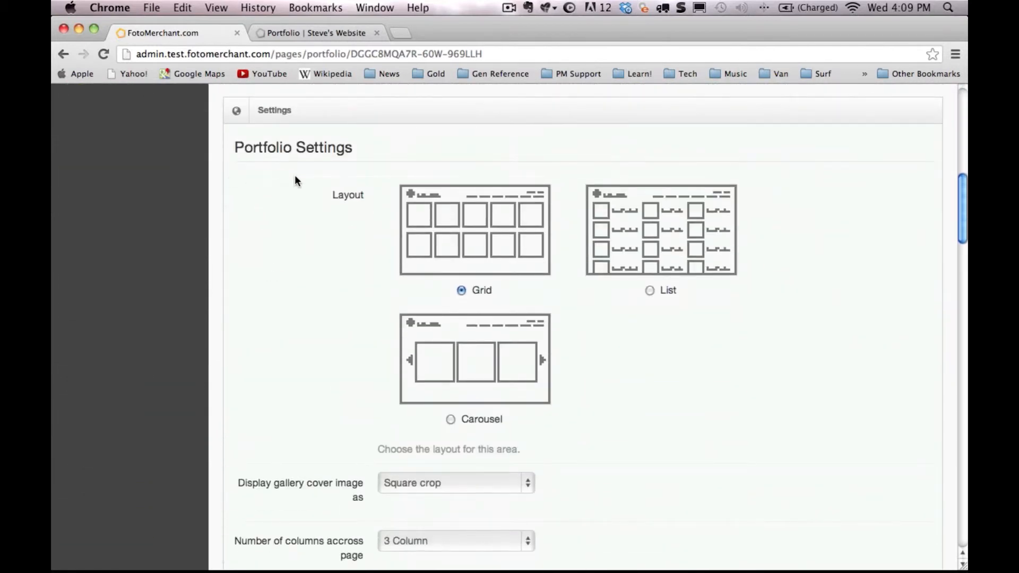
scroll(294, 180, "down", 10)
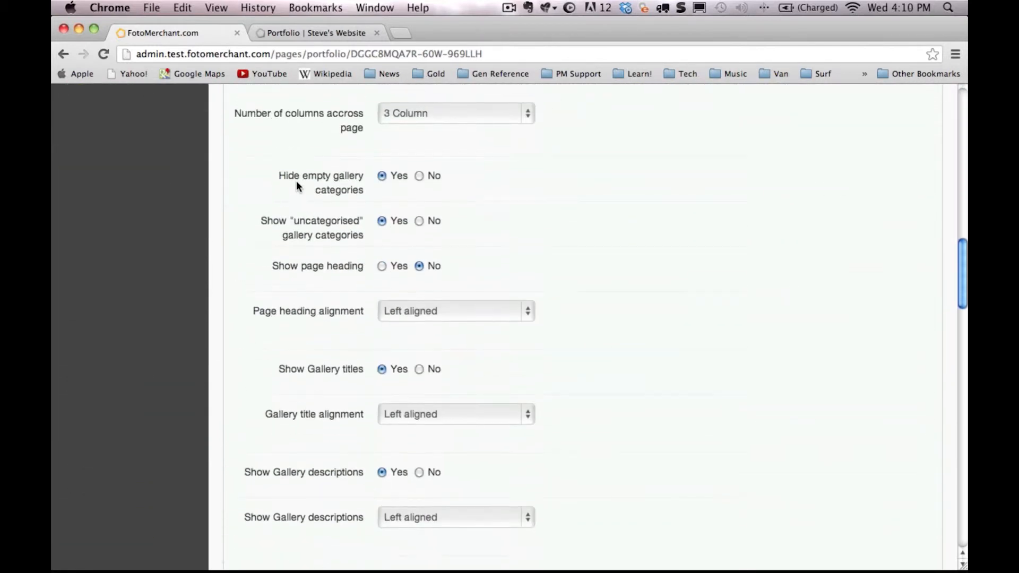
scroll(270, 281, "up", 1)
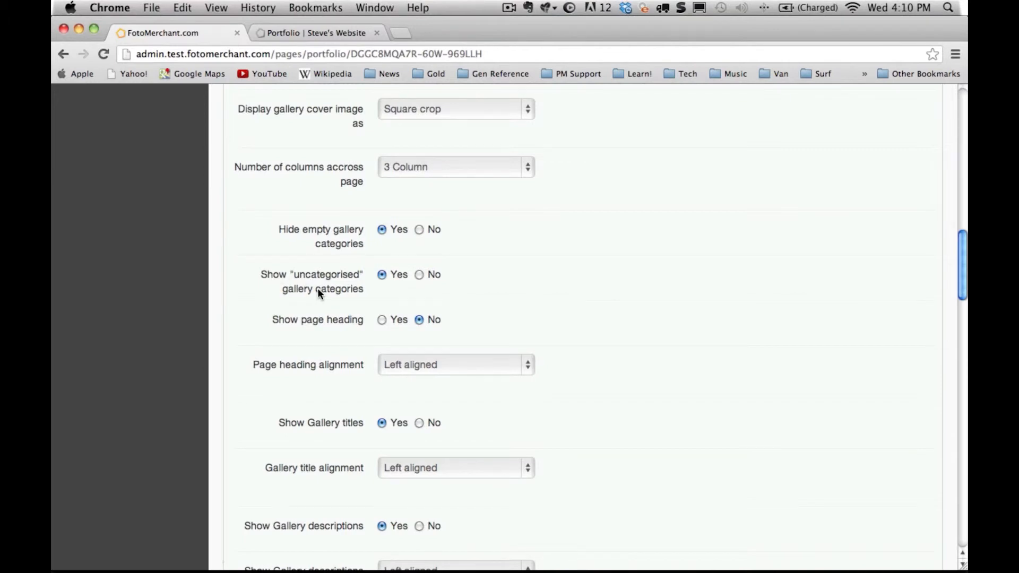
left_click(419, 276)
scroll(714, 208, "down", 10)
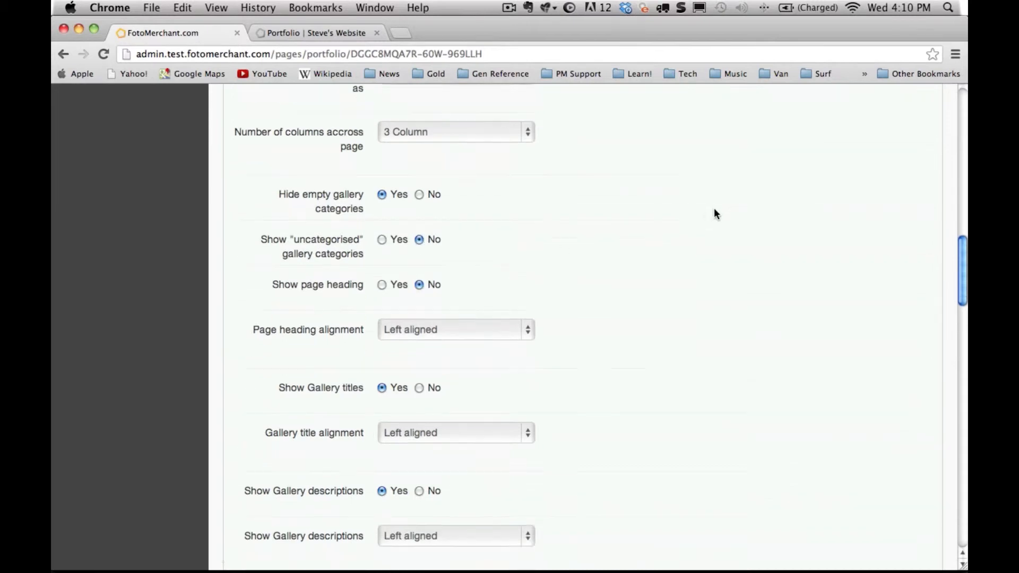
scroll(731, 220, "down", 15)
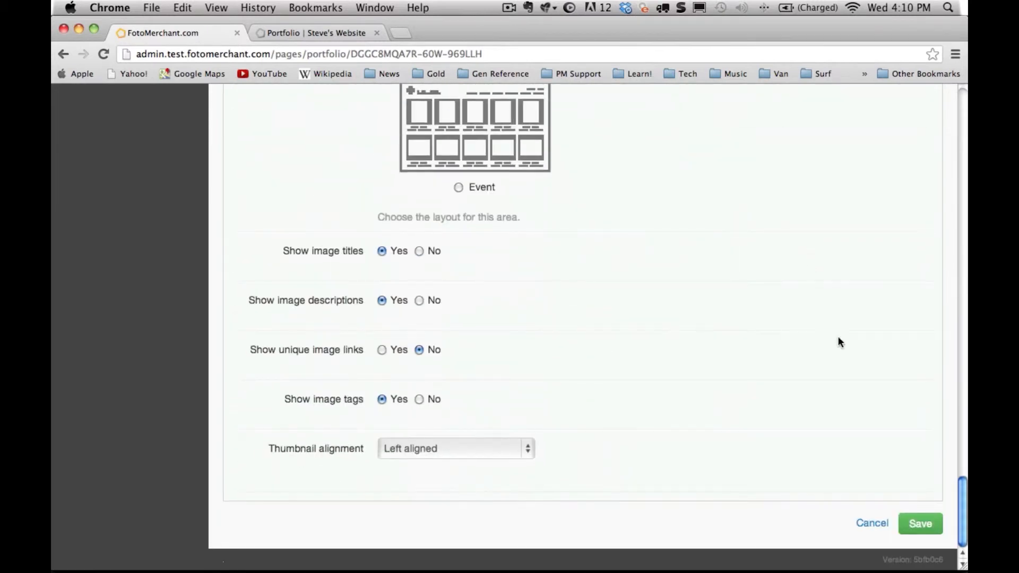
left_click(921, 525)
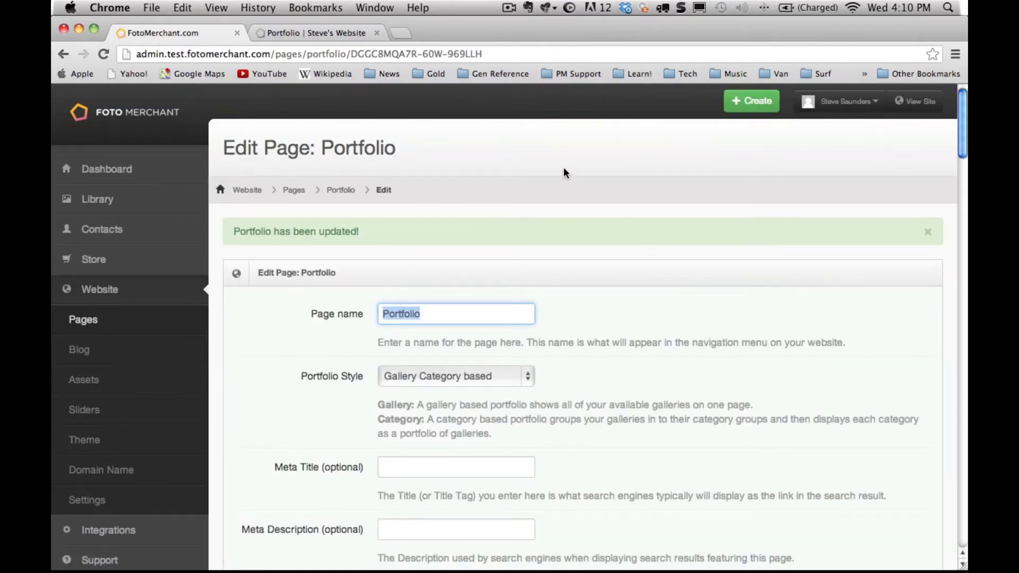
Reload the website's Portfolio page, open the My Work category, and return to Portfolio
left_click(331, 33)
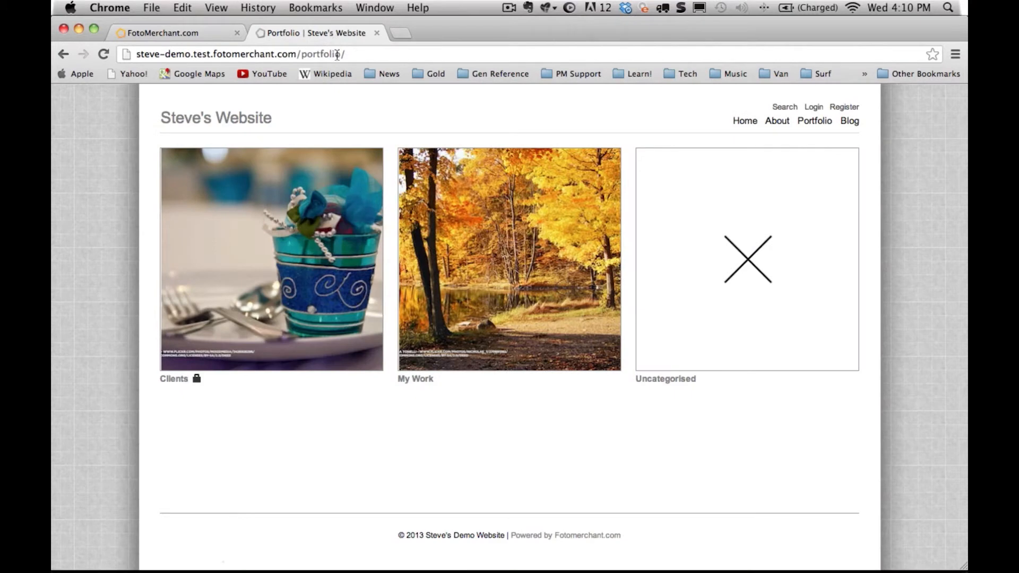
key("super+r")
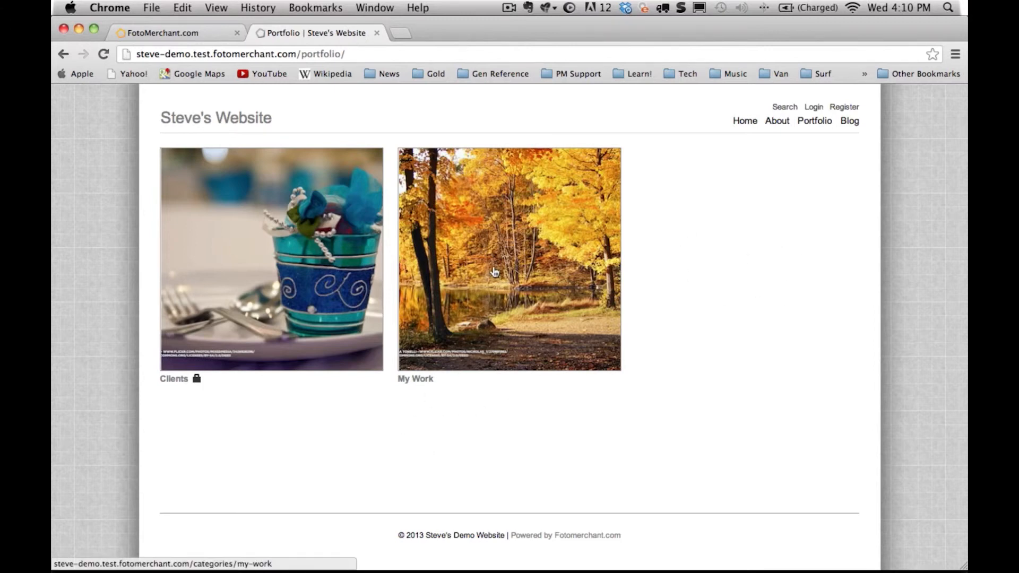
left_click(512, 276)
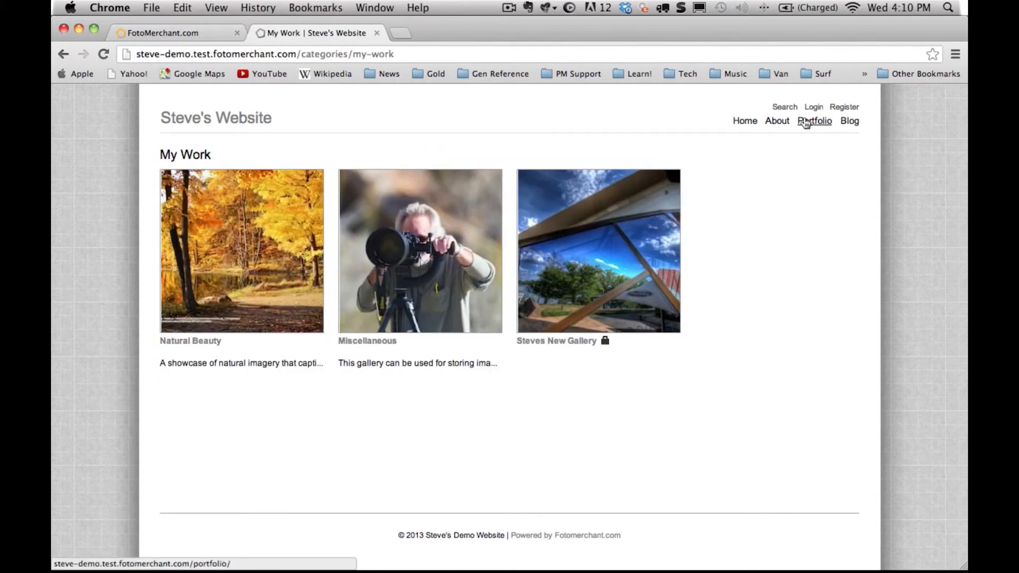
left_click(812, 122)
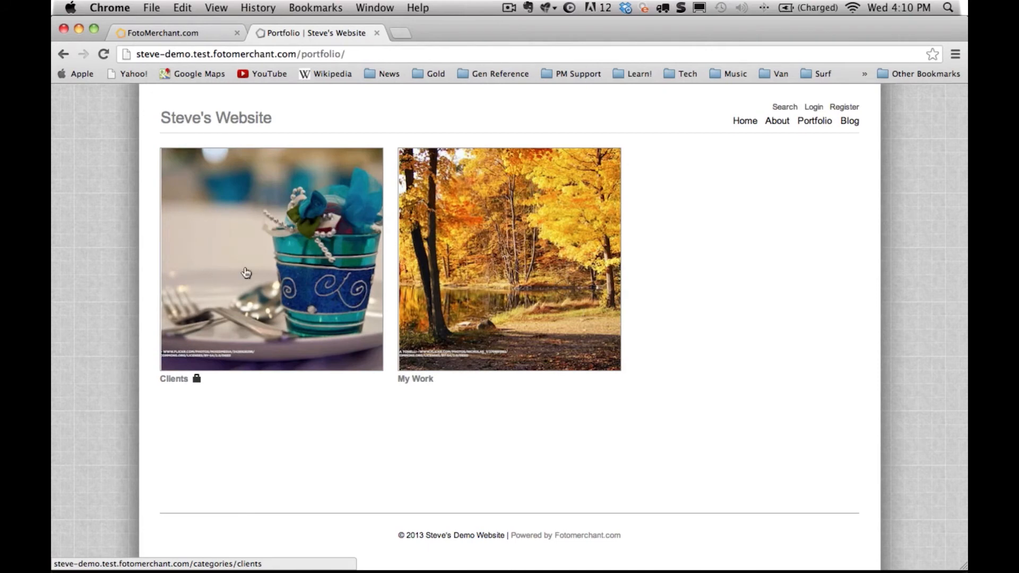